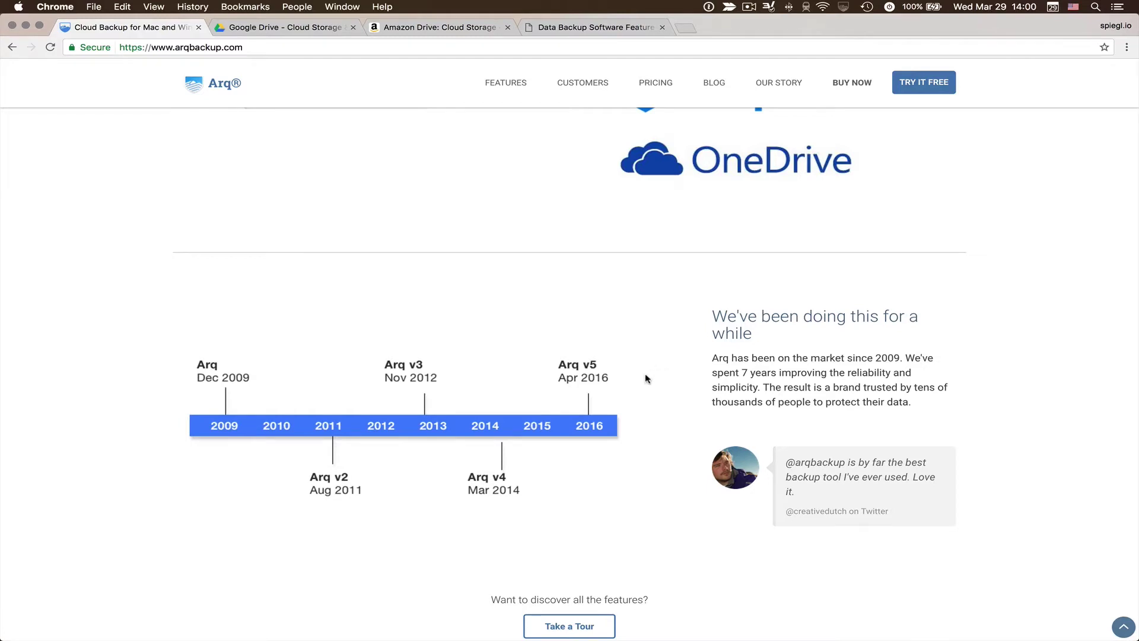
Scroll through the Arq homepage to the 'Open and transparent' cloud storage list.
scroll(645, 378, "up", 15)
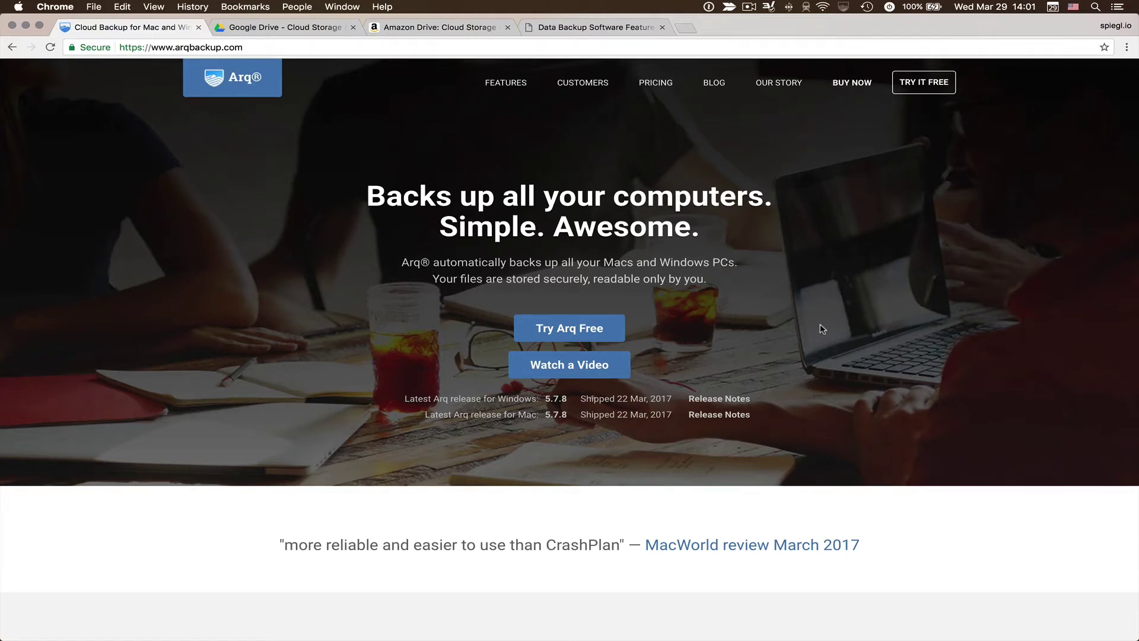
scroll(822, 328, "down", 5)
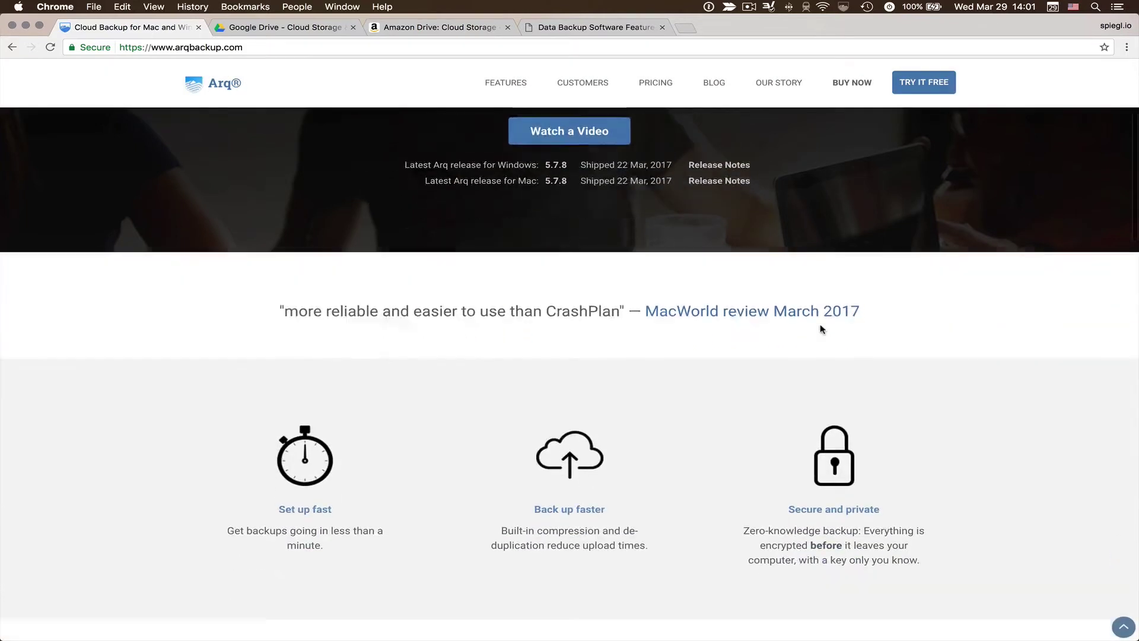
scroll(822, 329, "down", 6)
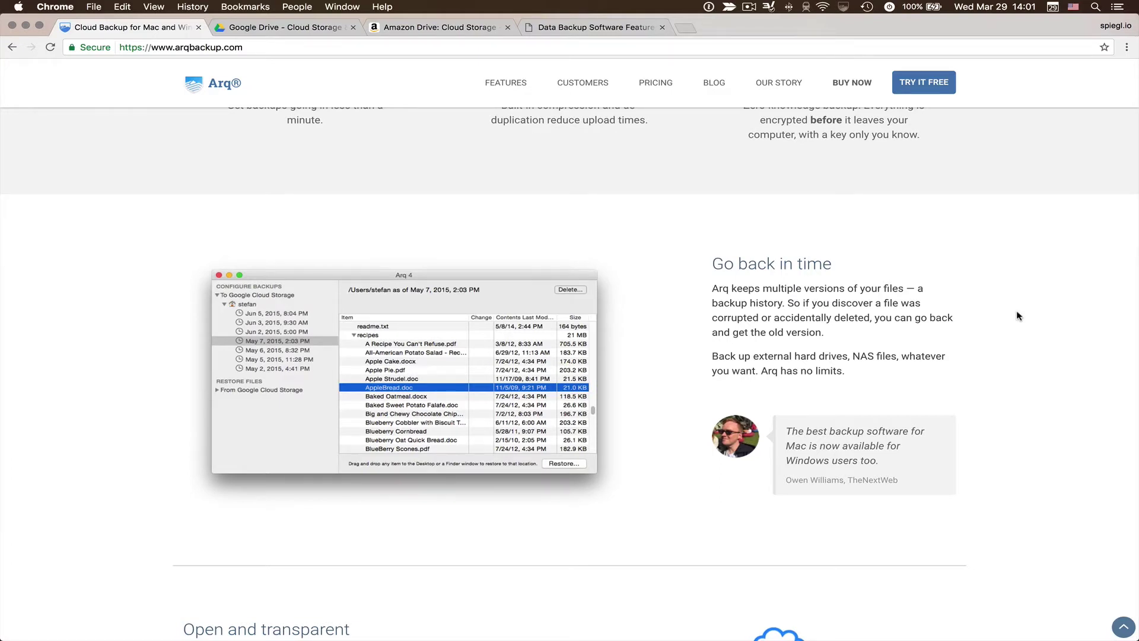
scroll(1018, 316, "down", 7)
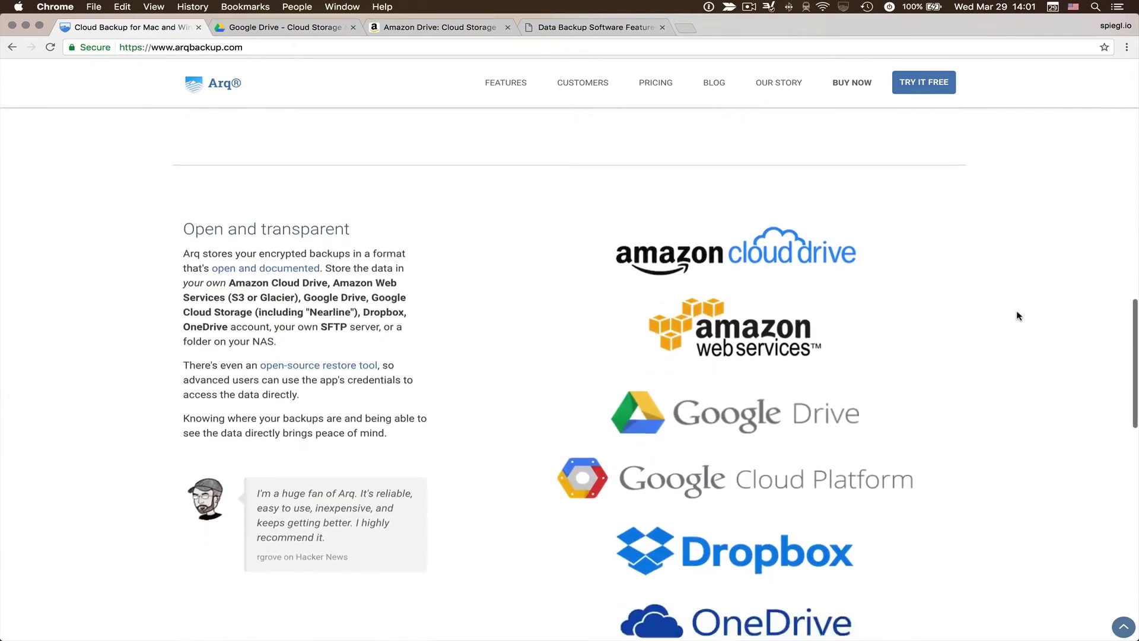
scroll(1018, 315, "down", 1)
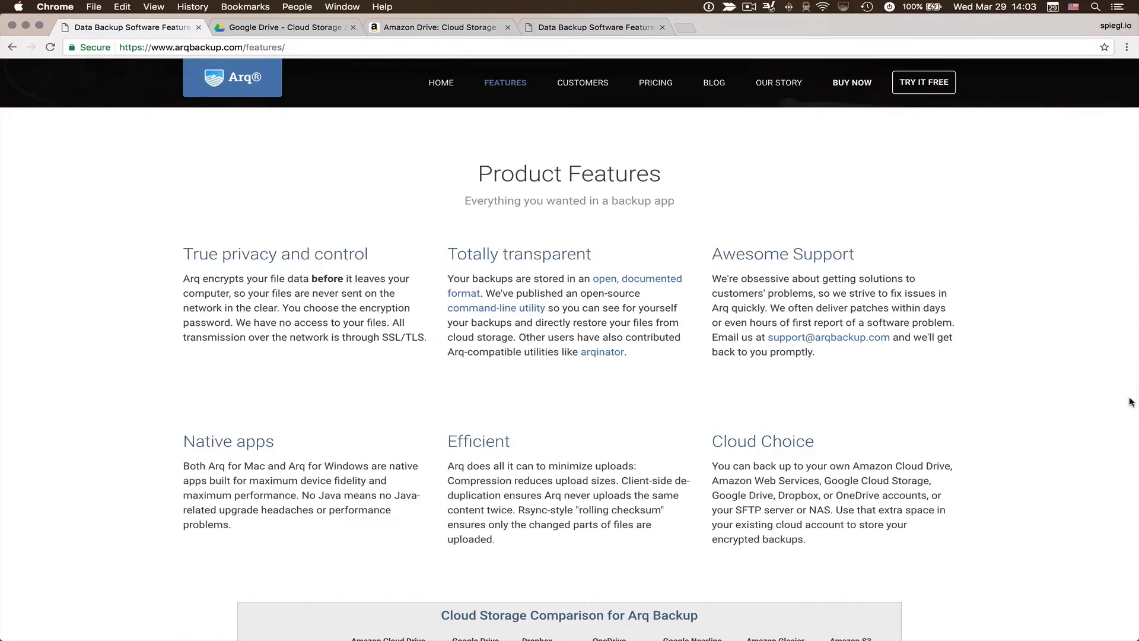
Close the 'Data Backup Software Features' tab to reveal Google Drive.
left_click(198, 28)
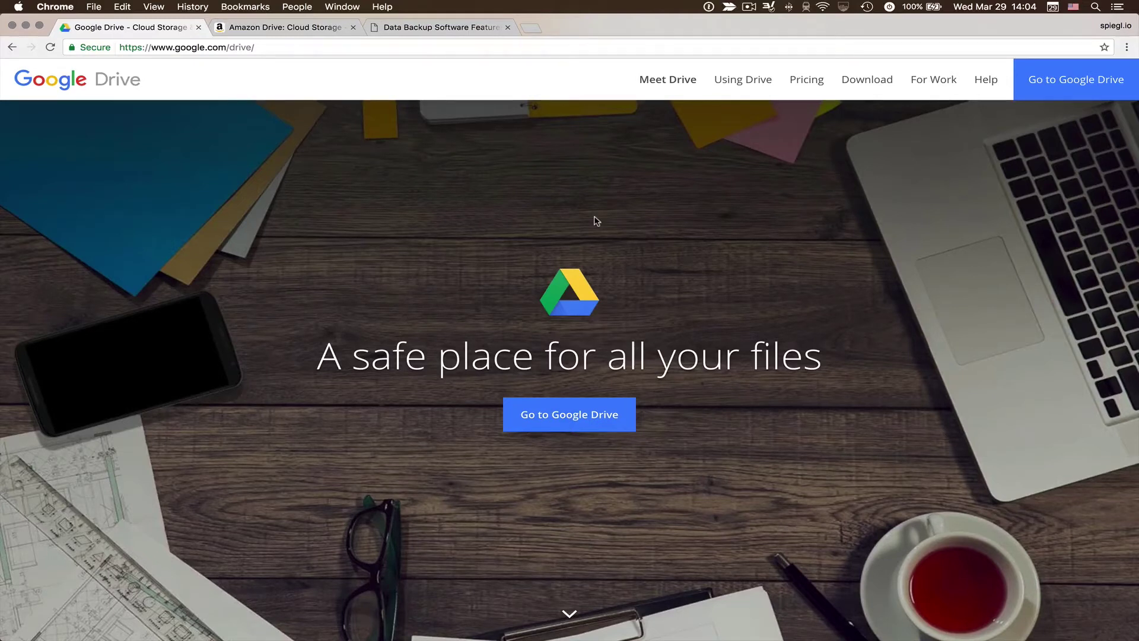
Switch to the Amazon Drive tab offering Unlimited Storage at $59.99 per year.
key("ctrl+Tab")
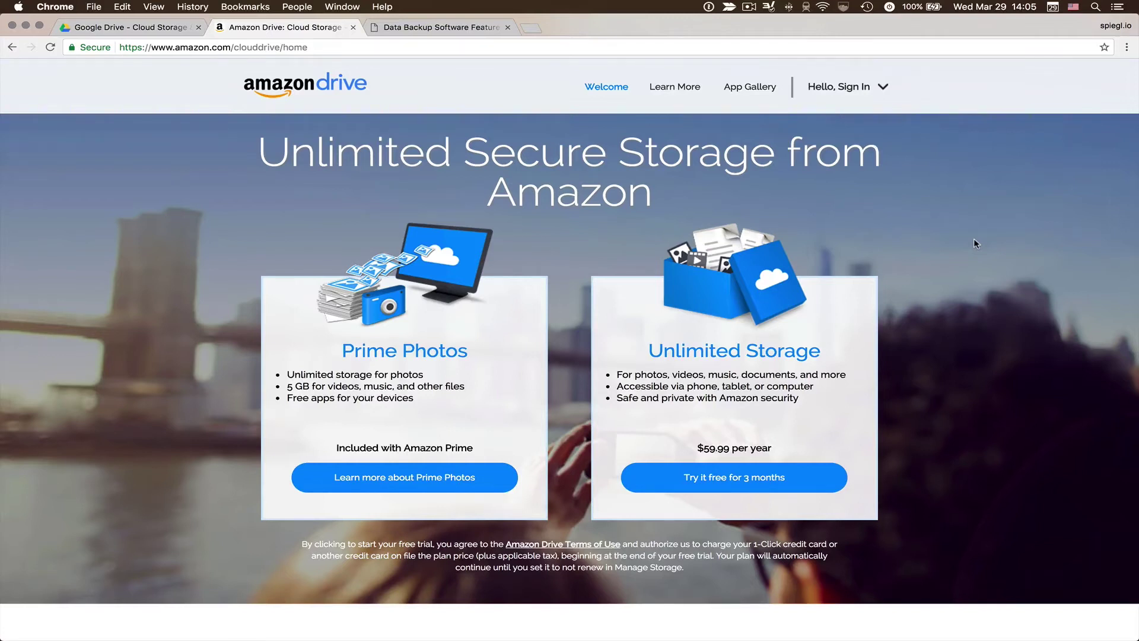
Return to the Arq features tab and scroll down to the Cloud Storage Comparison table.
key("ctrl+Tab")
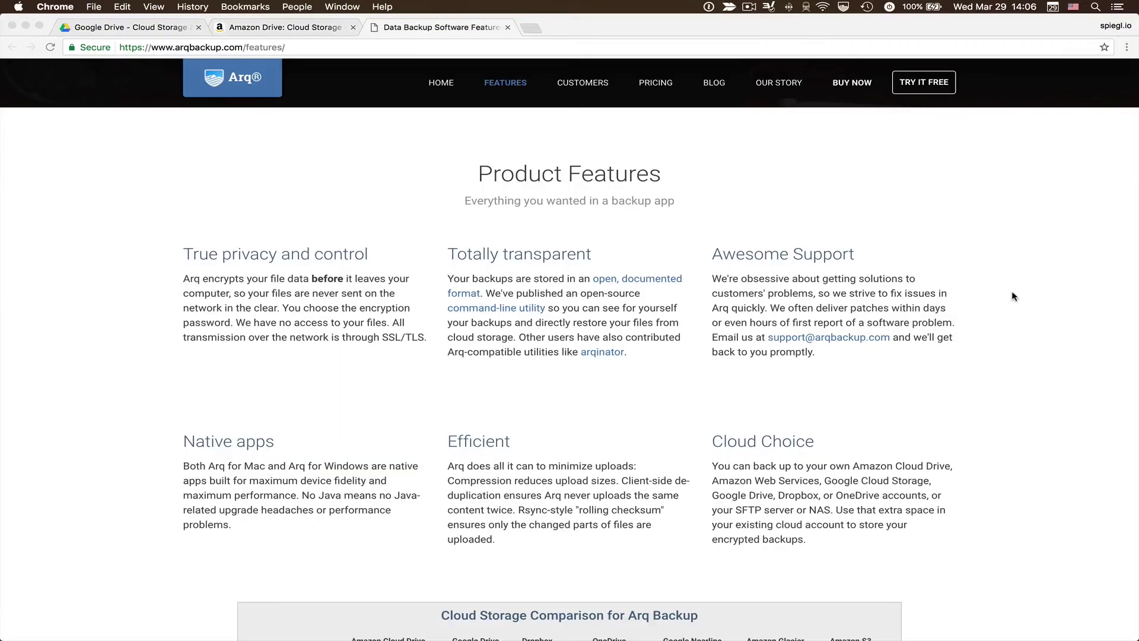
scroll(1013, 296, "down", 5)
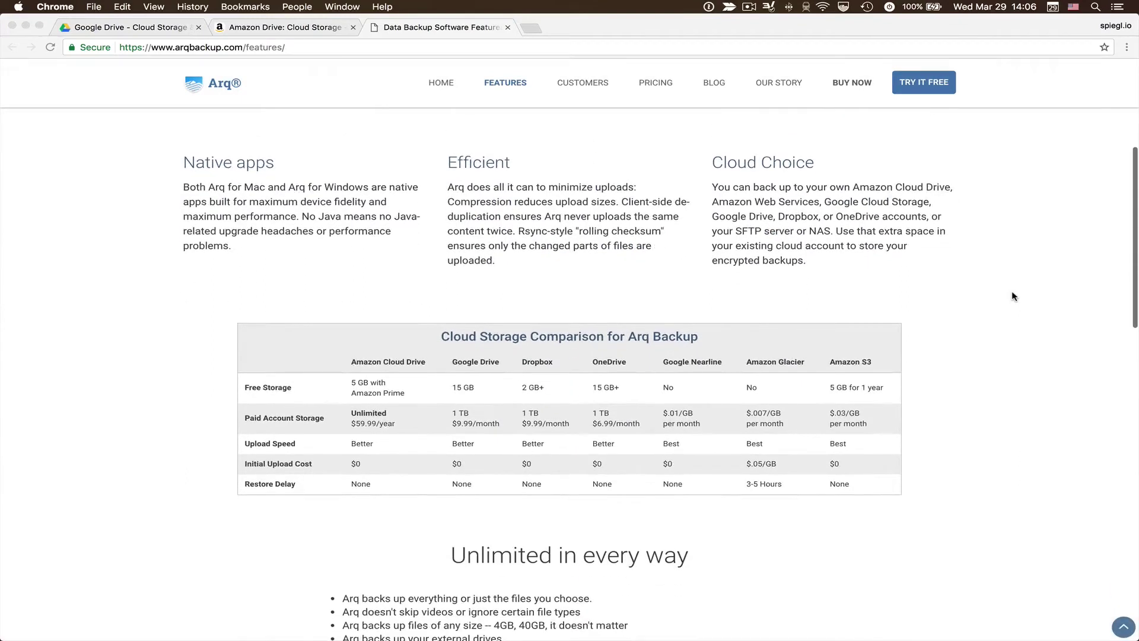
scroll(1013, 296, "down", 1)
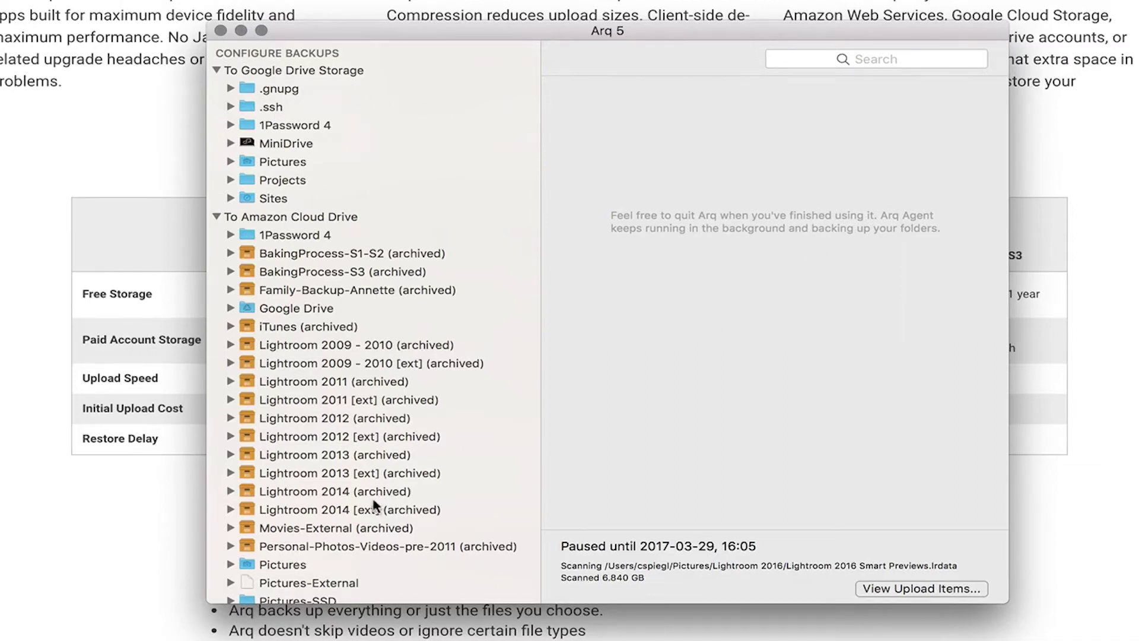
Compare the Google Drive Storage, Amazon Cloud Drive and Dropbox backup set details.
scroll(375, 395, "down", 2)
scroll(375, 396, "down", 5)
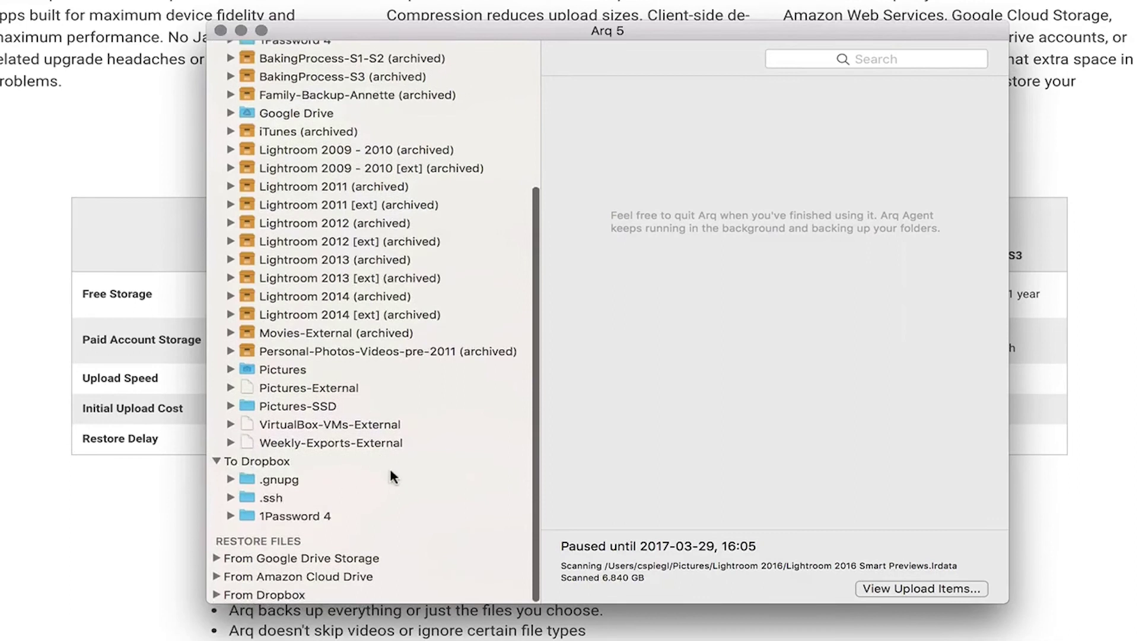
scroll(389, 465, "up", 6)
scroll(391, 475, "down", 1)
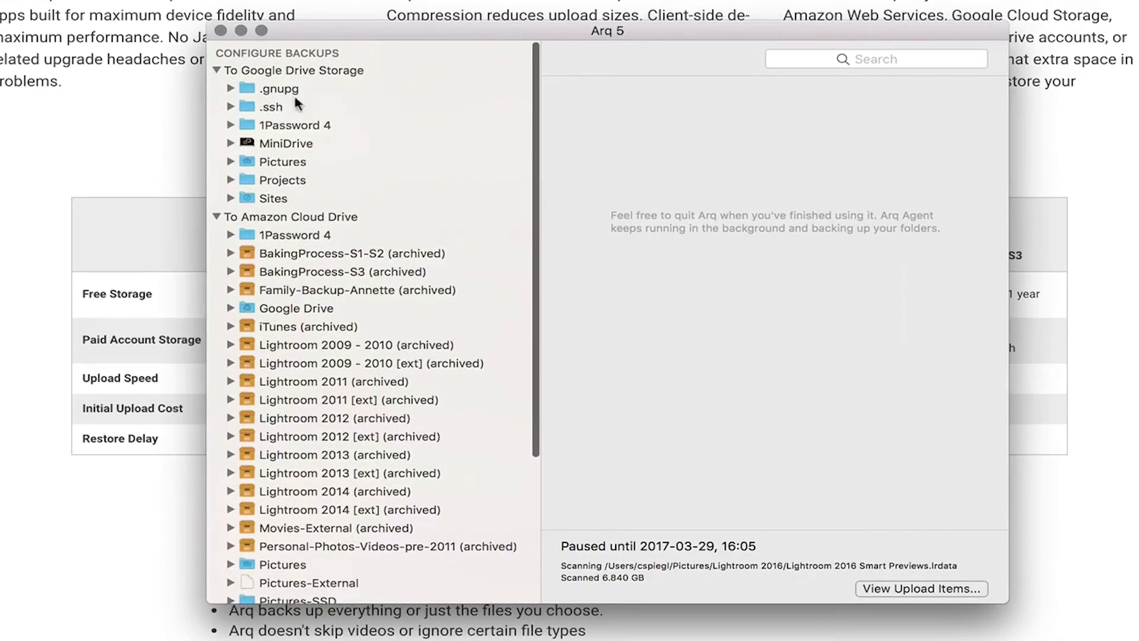
left_click(290, 71)
left_click(286, 221)
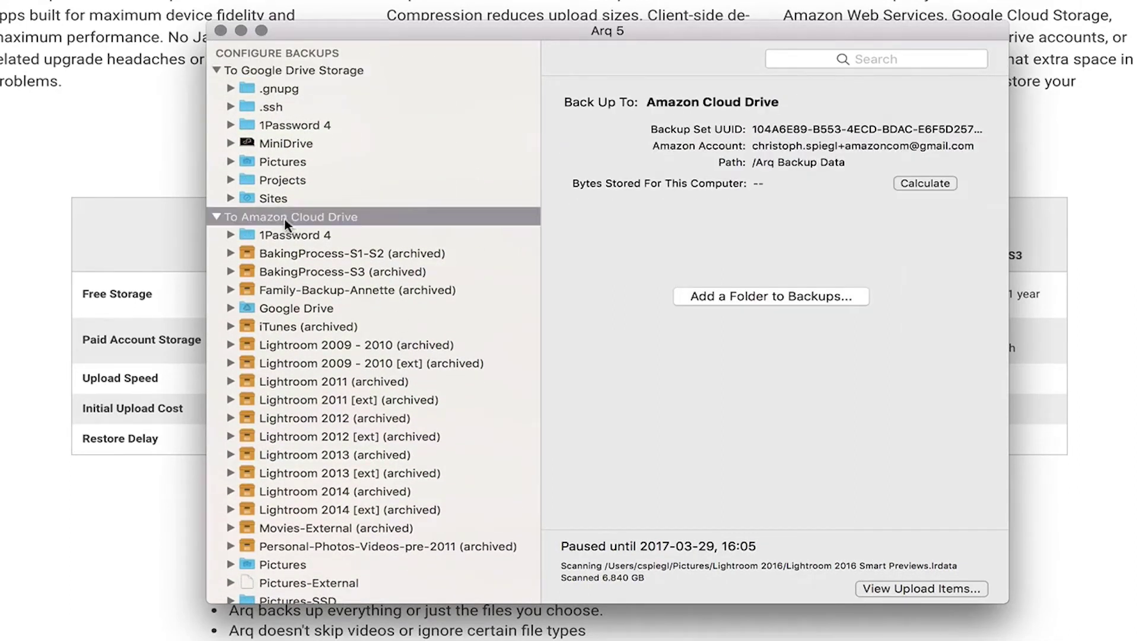
scroll(371, 244, "down", 5)
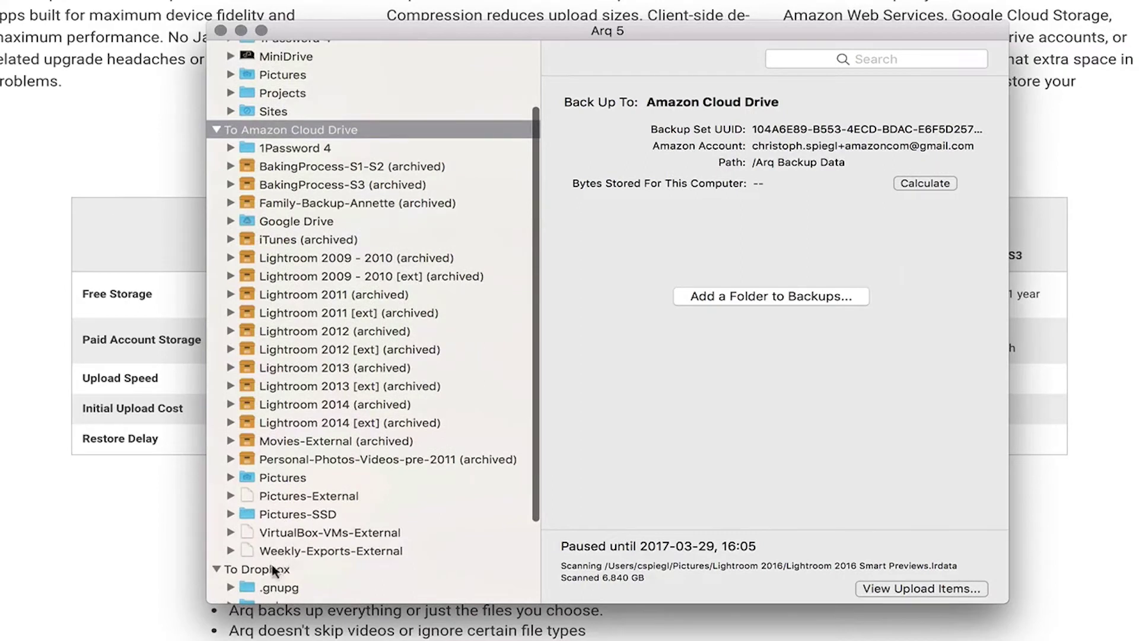
left_click(273, 570)
scroll(347, 427, "up", 5)
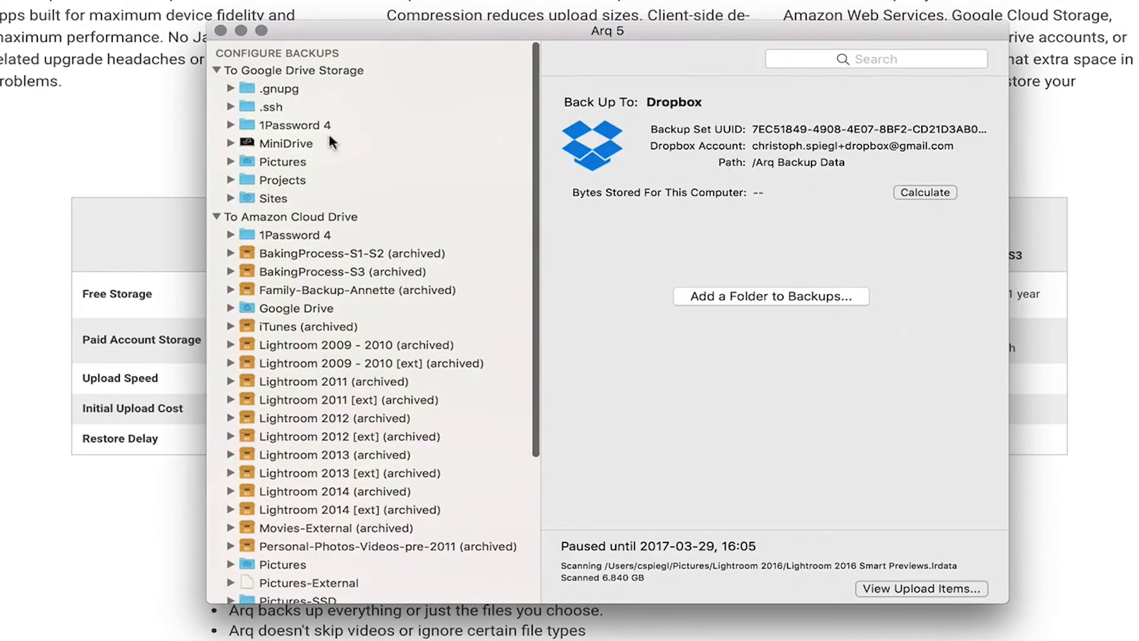
left_click(376, 221)
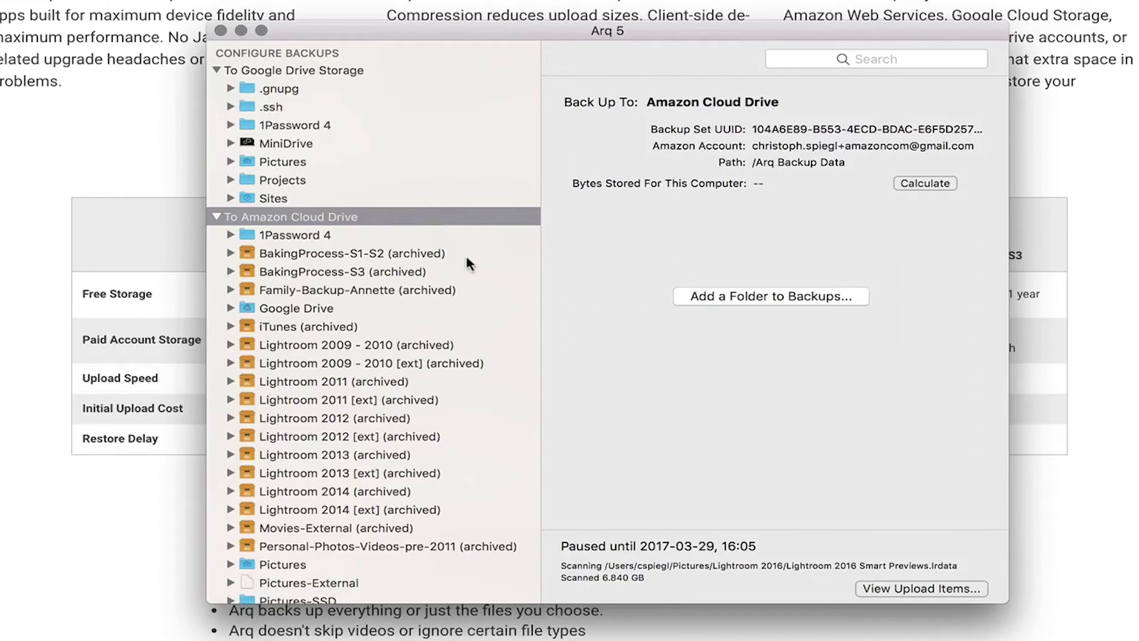
Show the Google Drive Storage backup set overview and its Sites folder's details.
scroll(471, 283, "down", 3)
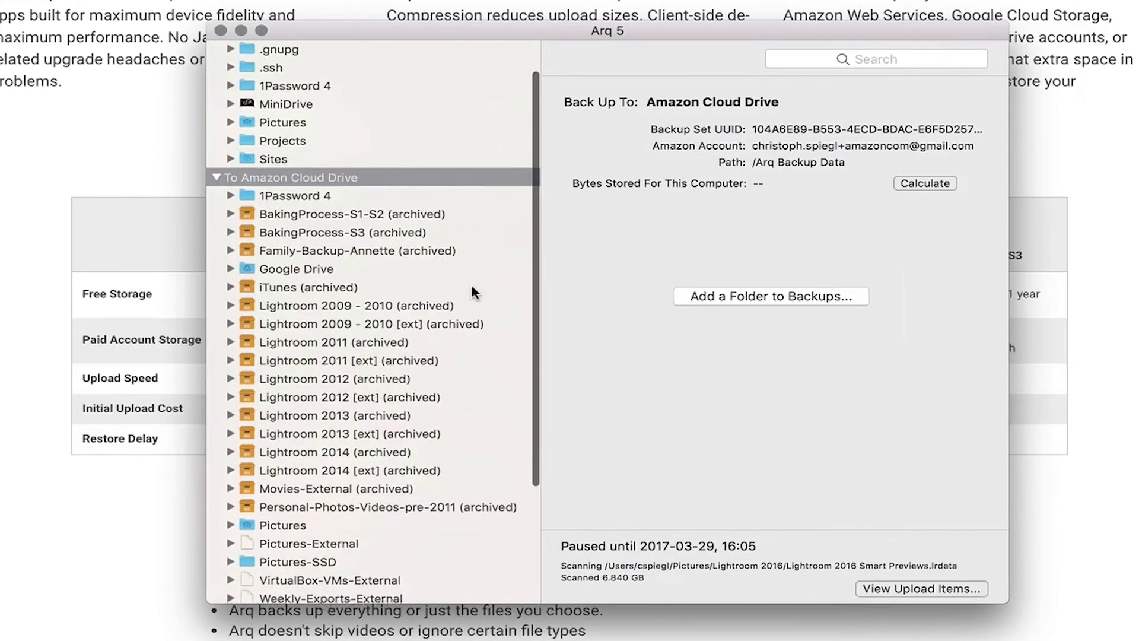
scroll(472, 287, "down", 1)
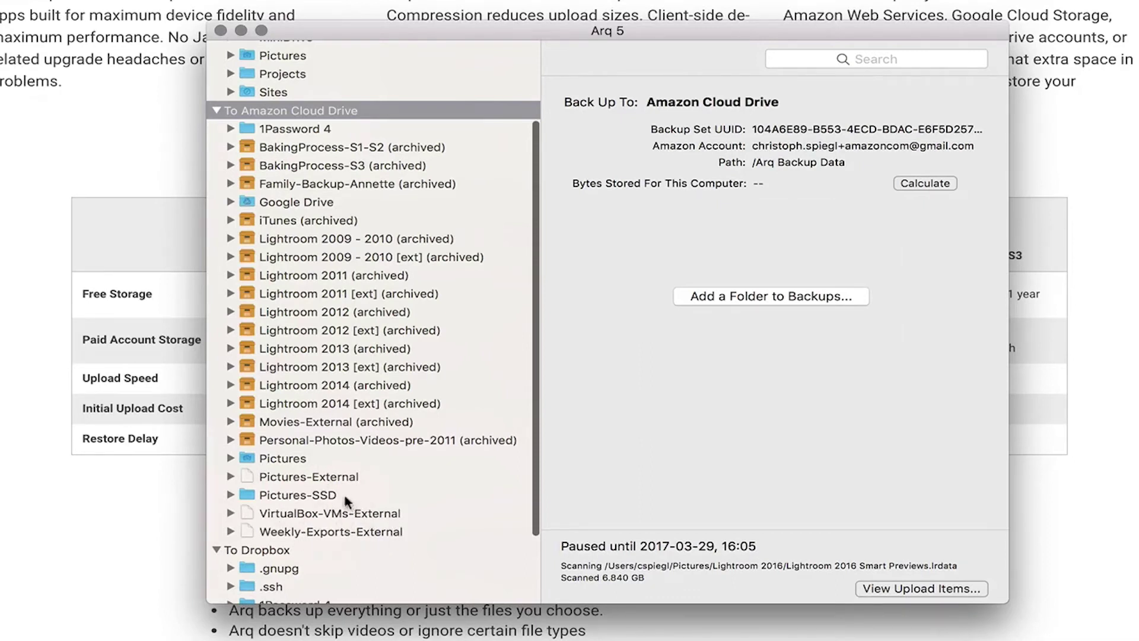
scroll(320, 255, "up", 5)
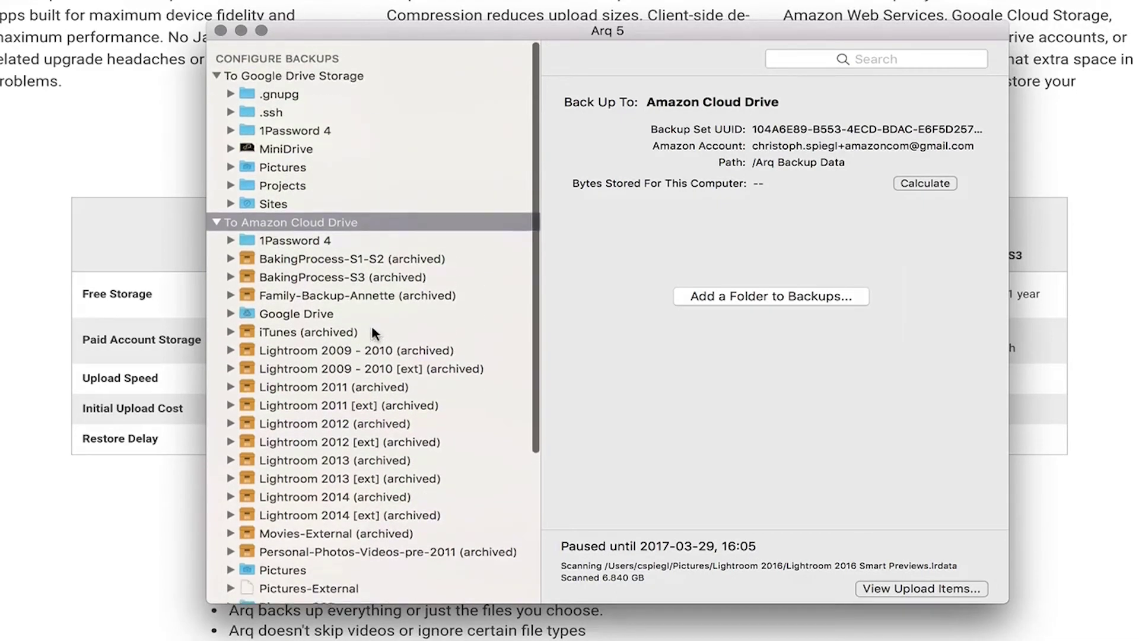
left_click(334, 70)
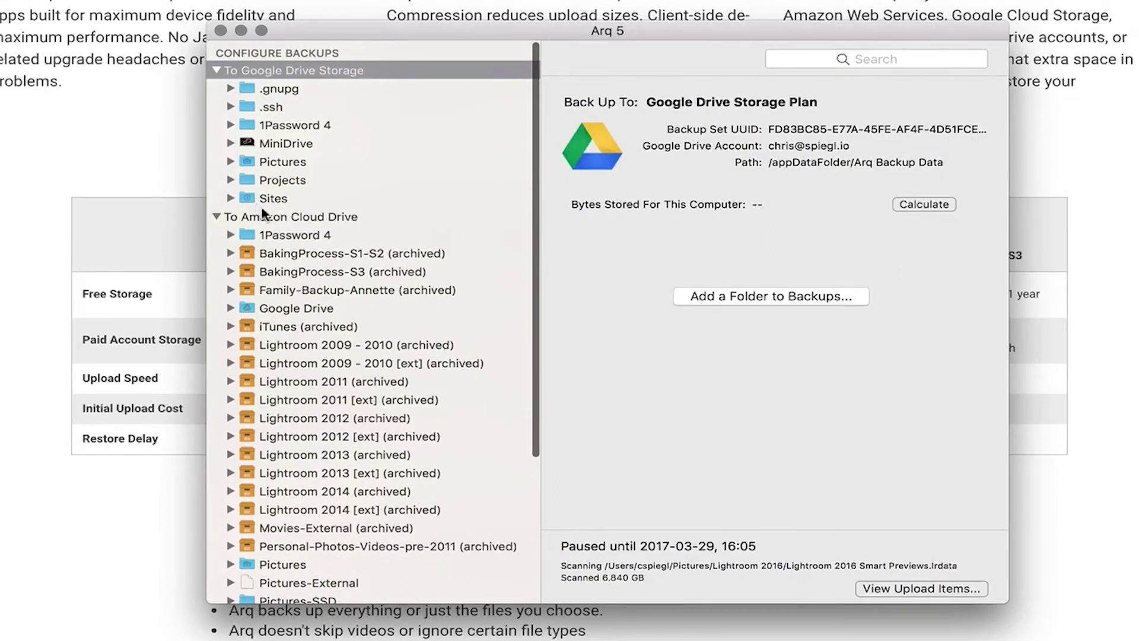
left_click(293, 201)
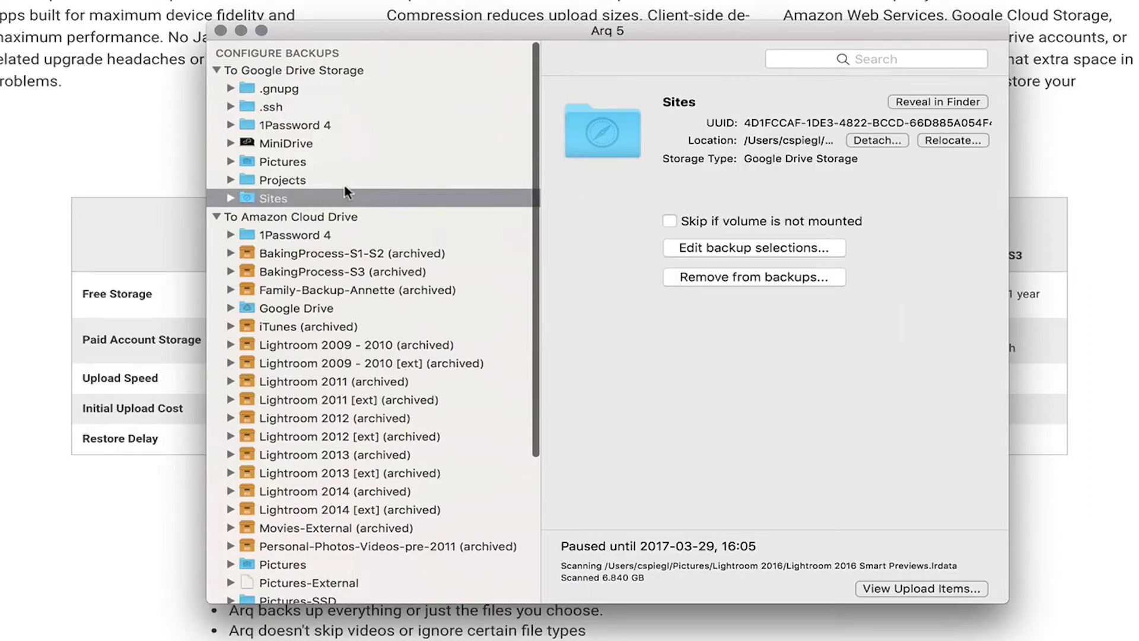
Step through the Pictures, MiniDrive and 1Password 4 folders, ending on .ssh's details.
left_click(319, 161)
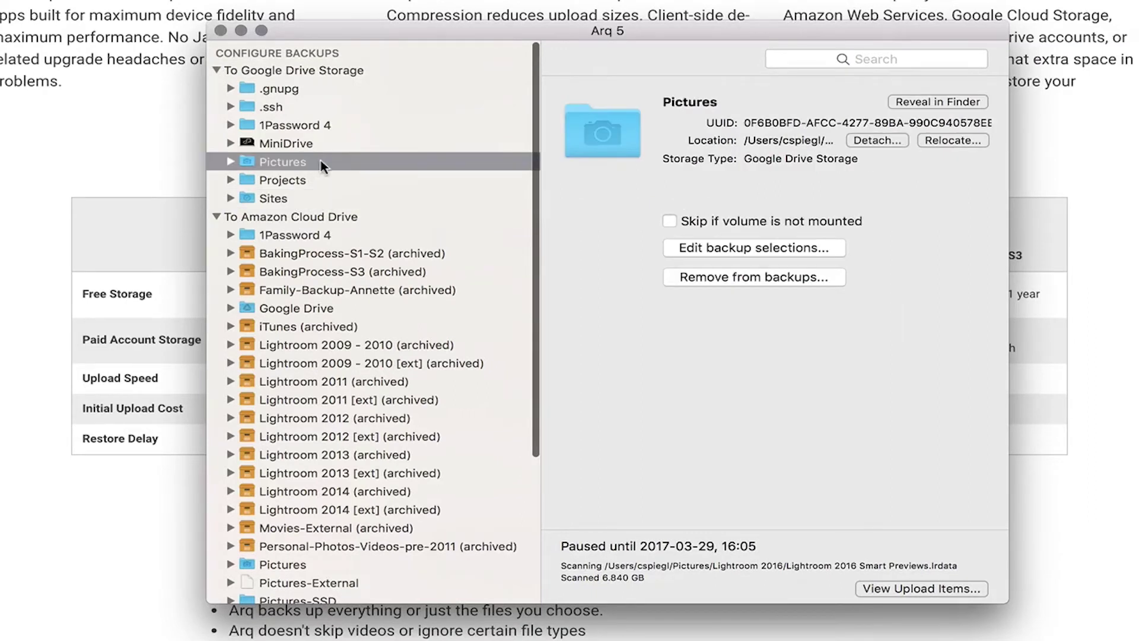
left_click(356, 144)
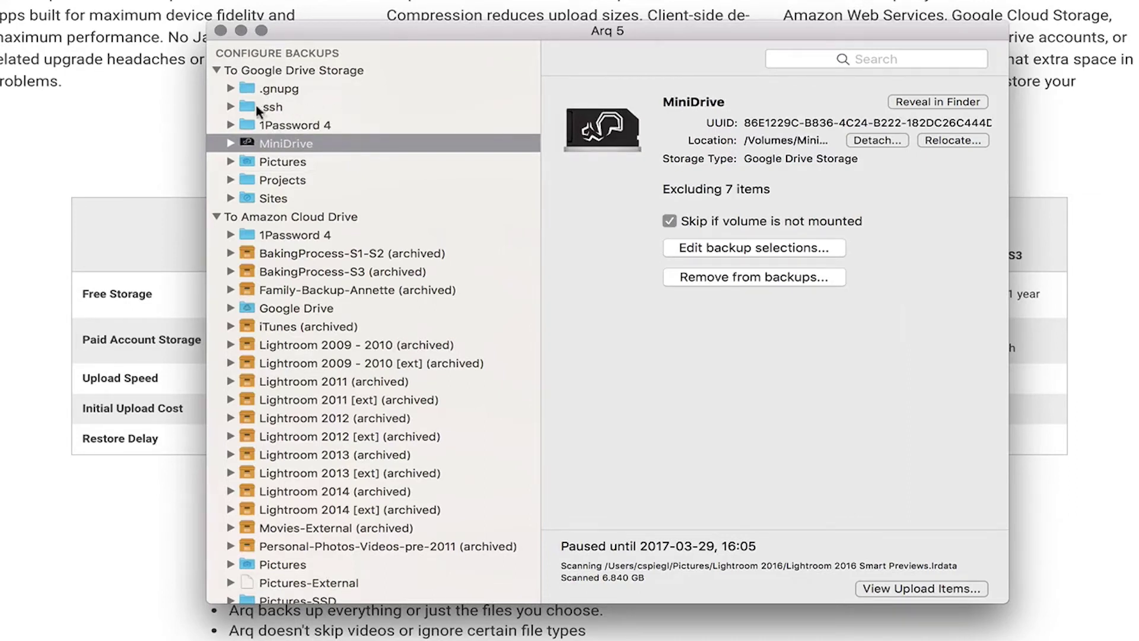
left_click(357, 125)
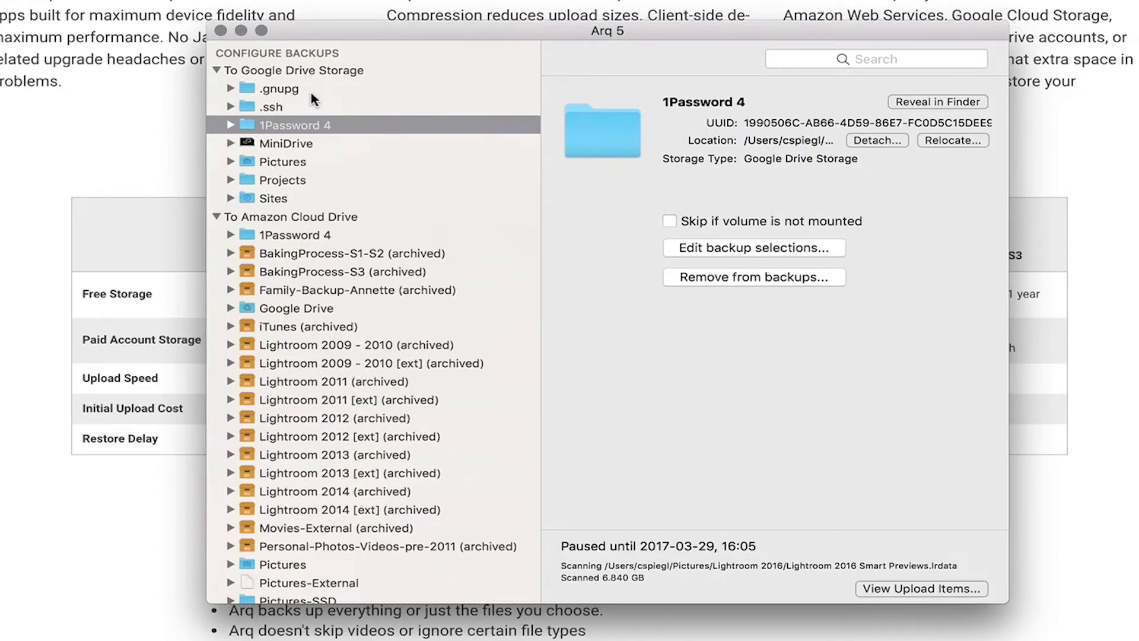
left_click(319, 108)
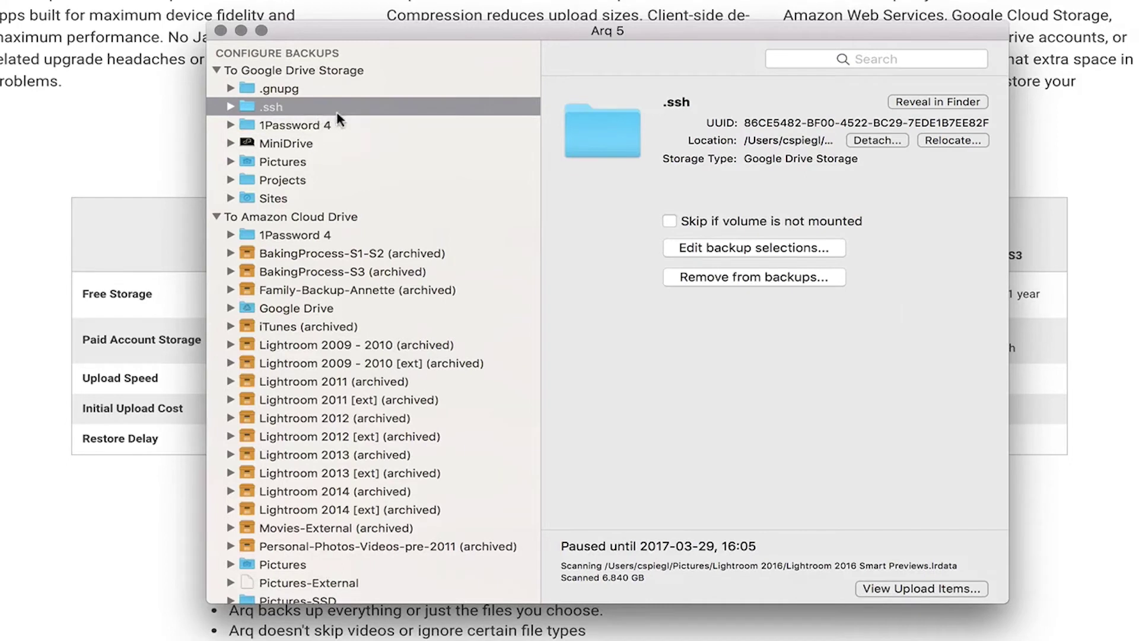
scroll(345, 114, "down", 5)
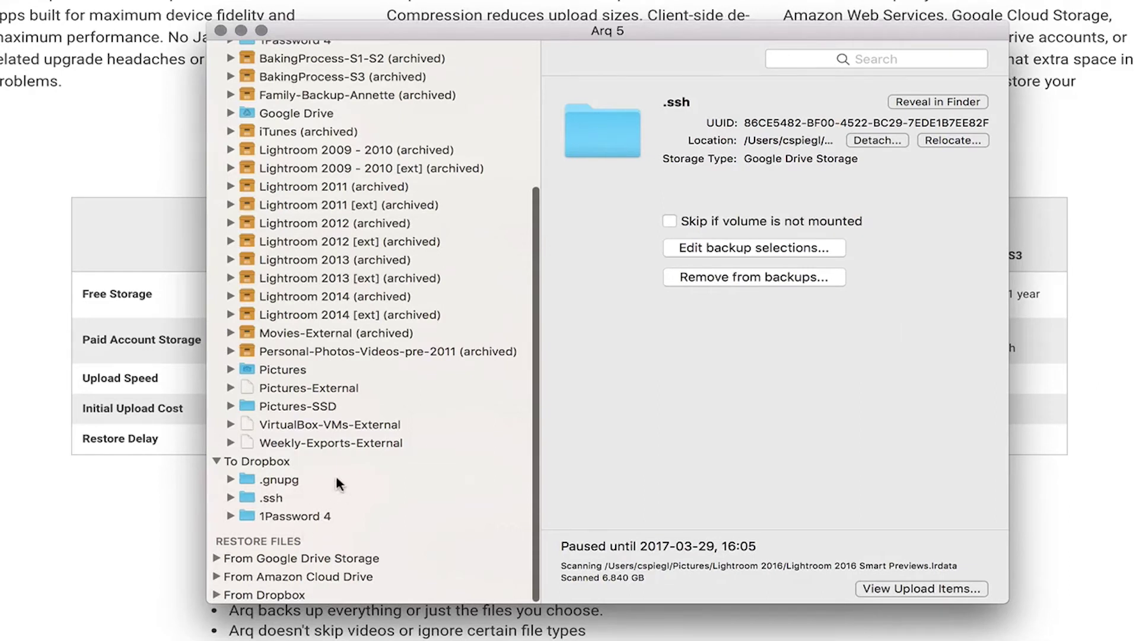
scroll(380, 204, "up", 5)
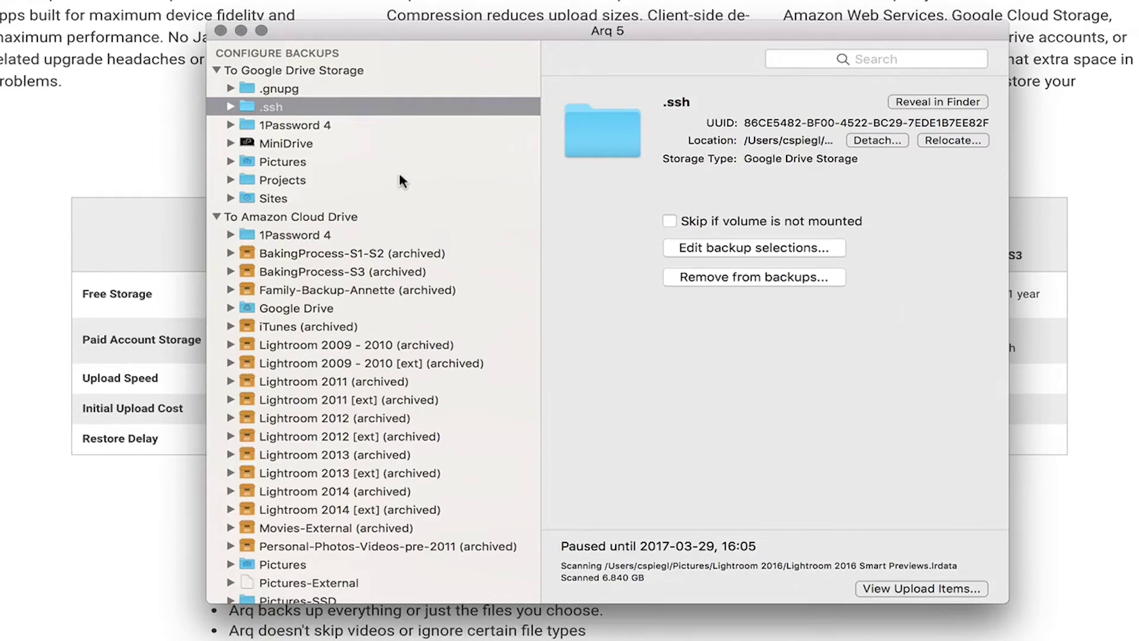
Inspect the BakingProcess-S1-S2, 1Password 4, family and Lightroom 2012 [ext] backups on Amazon Cloud Drive.
left_click(345, 255)
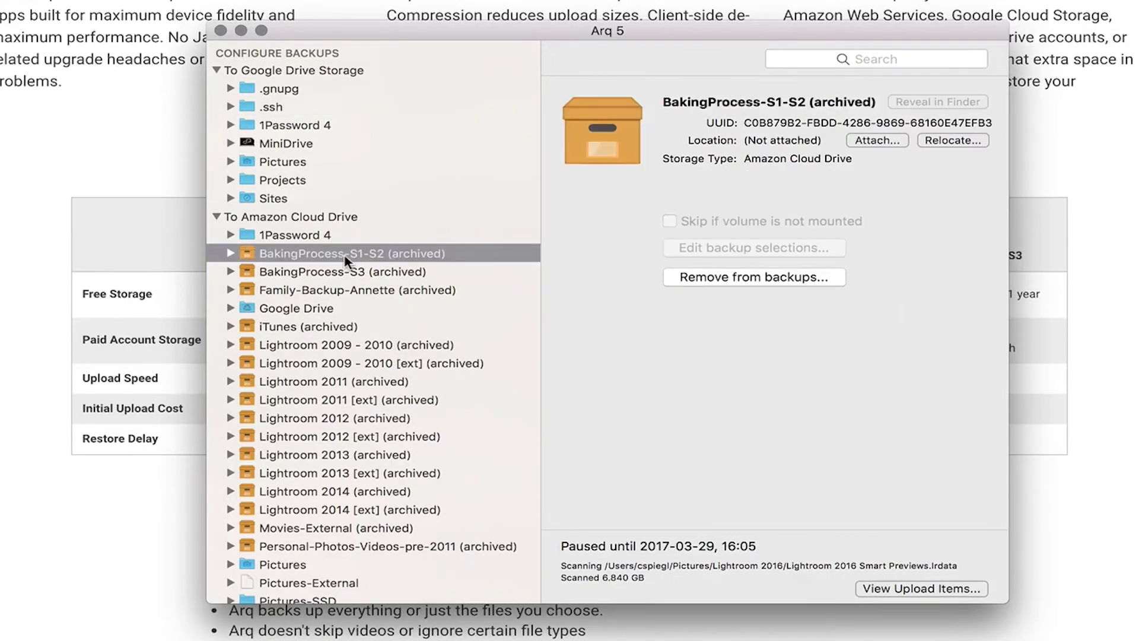
left_click(323, 235)
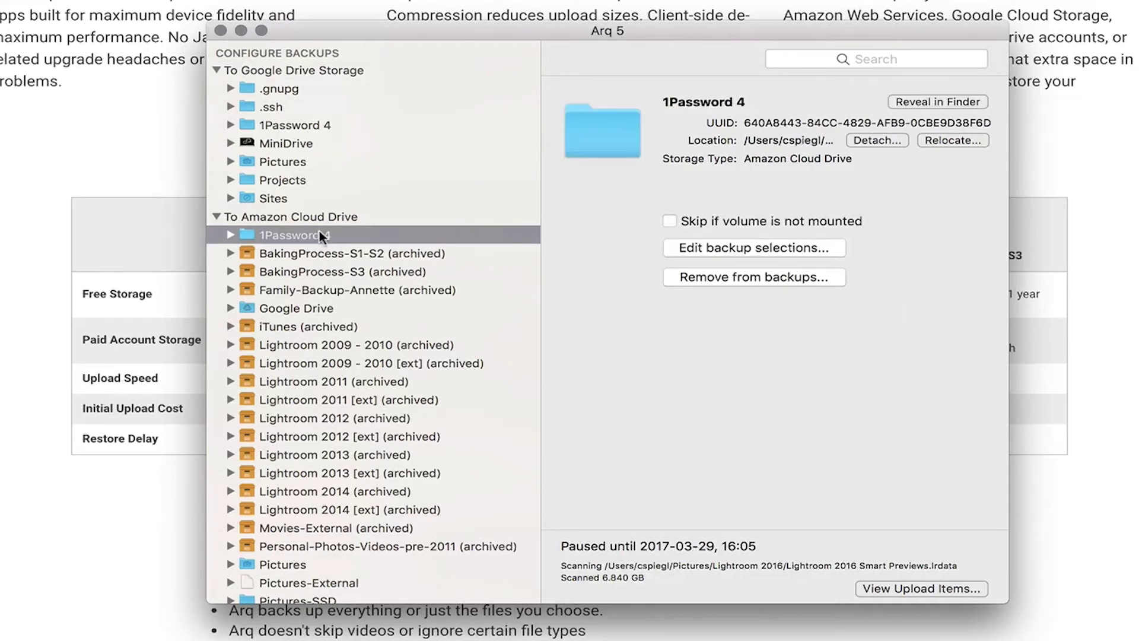
left_click(289, 292)
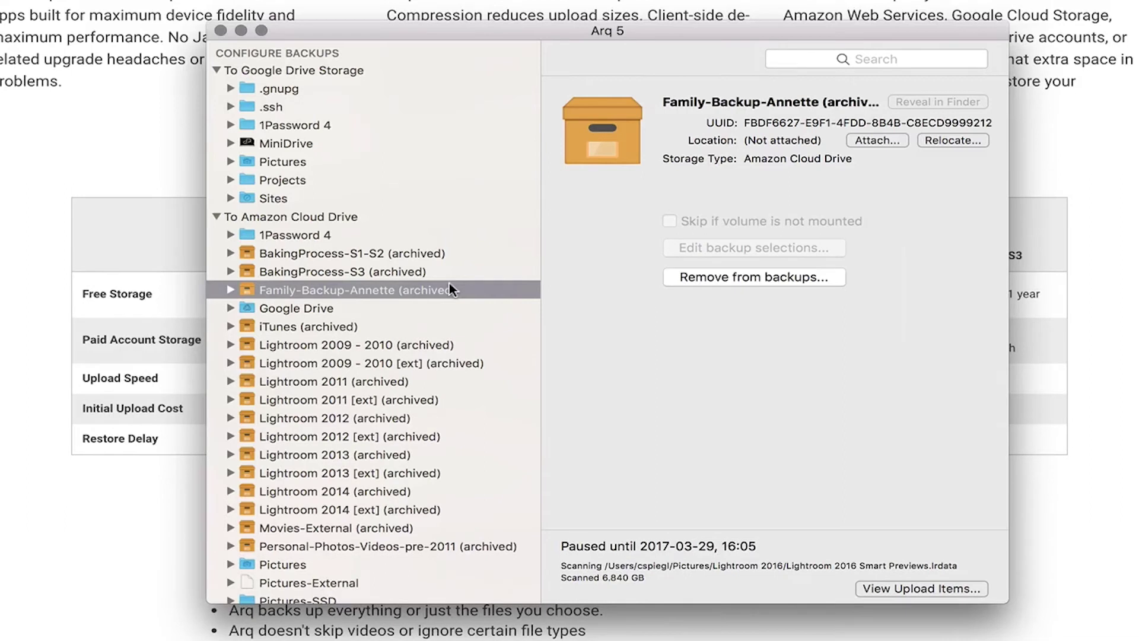
scroll(370, 368, "down", 2)
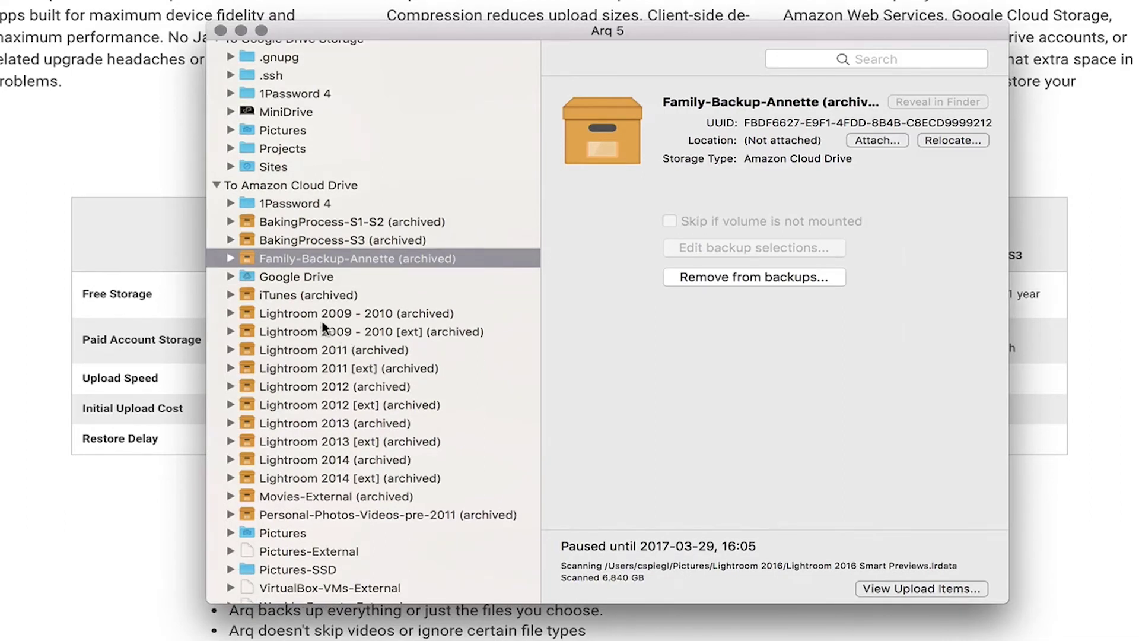
left_click(308, 406)
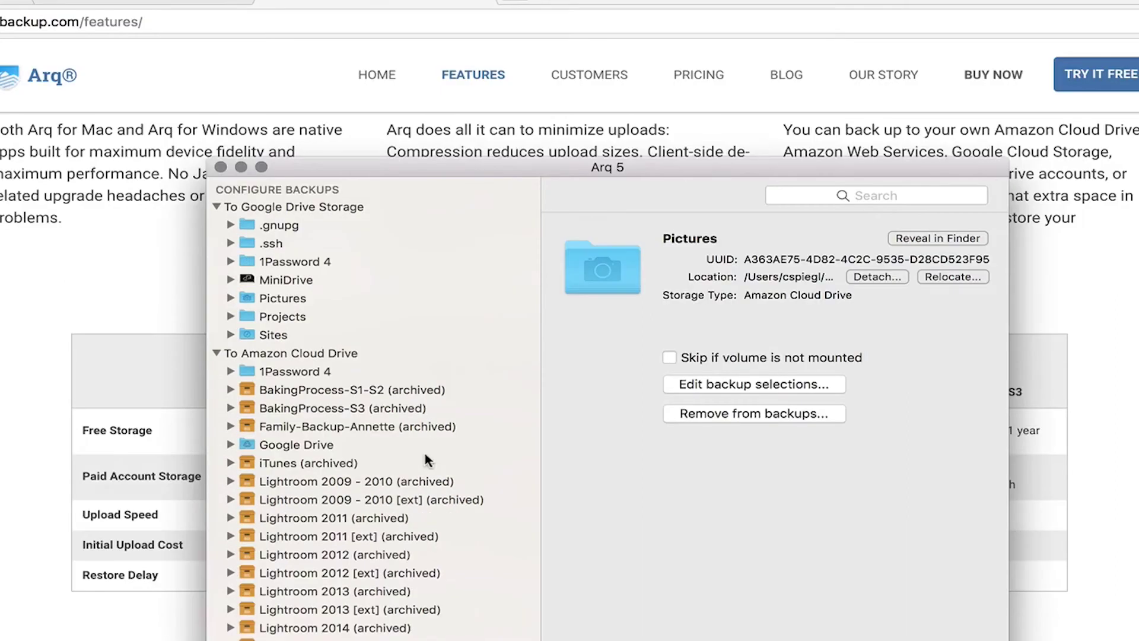
left_click(365, 353)
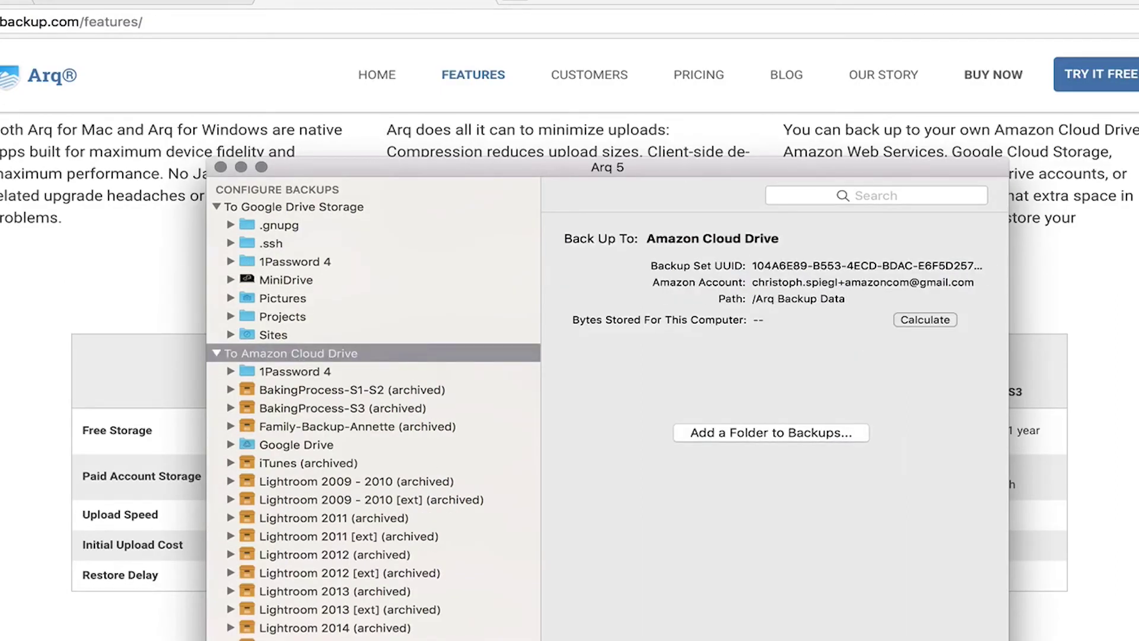
key("super+comma")
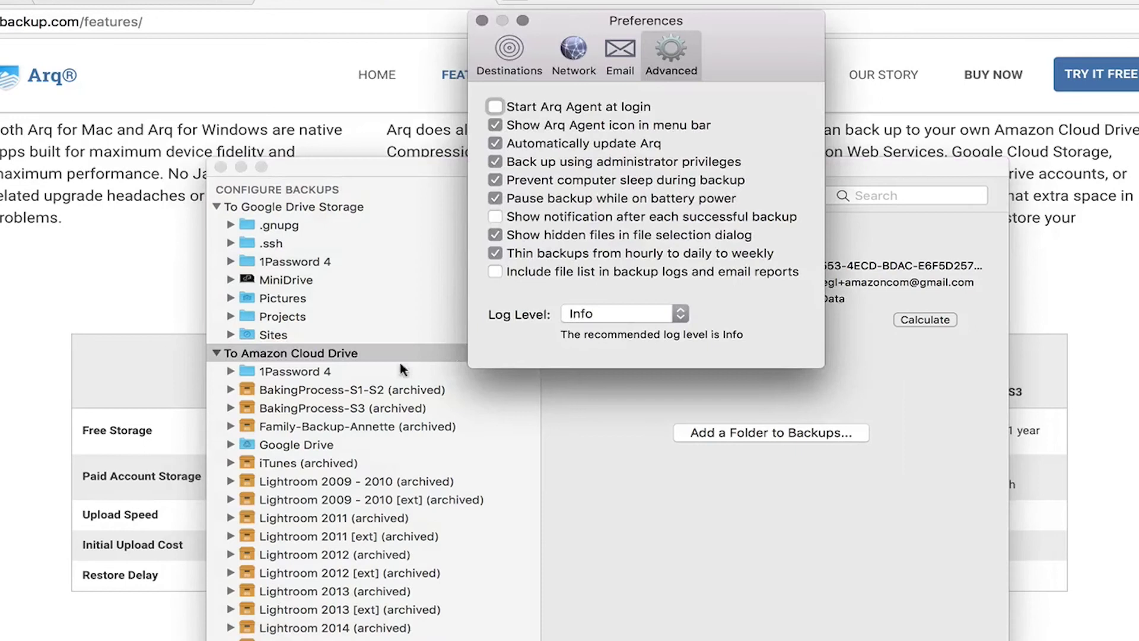
left_click(573, 63)
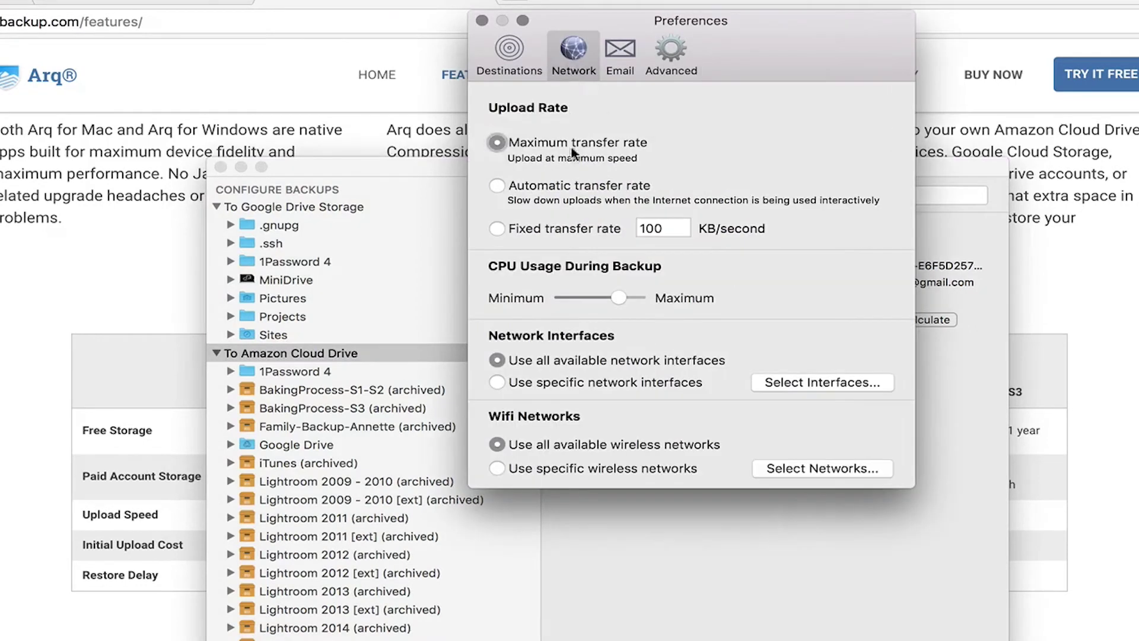
left_click(510, 53)
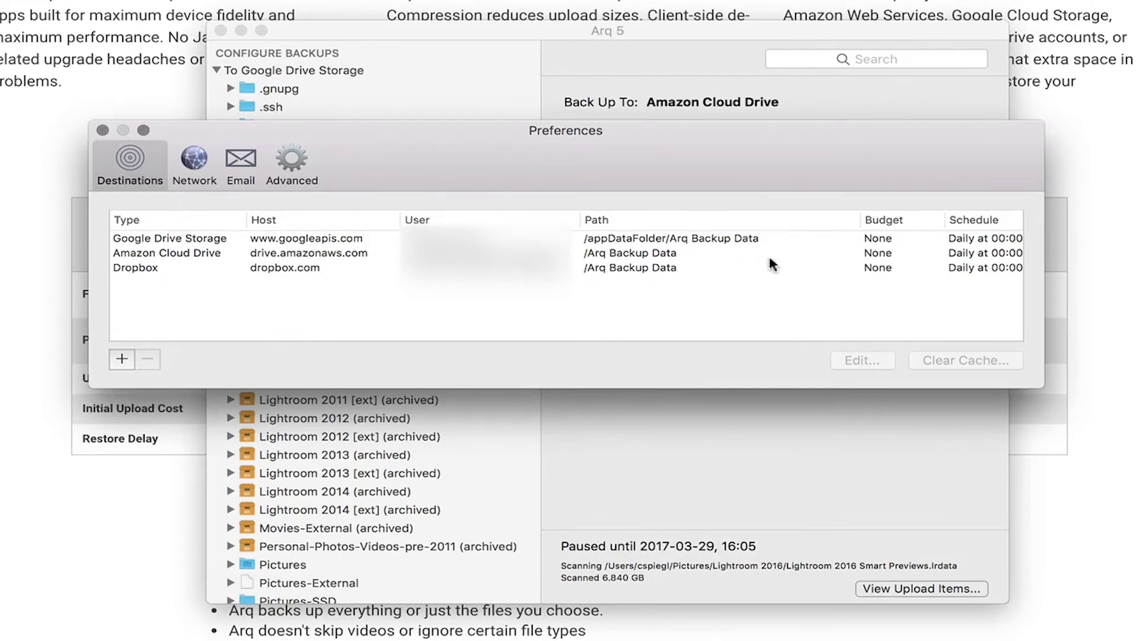
left_click(880, 271)
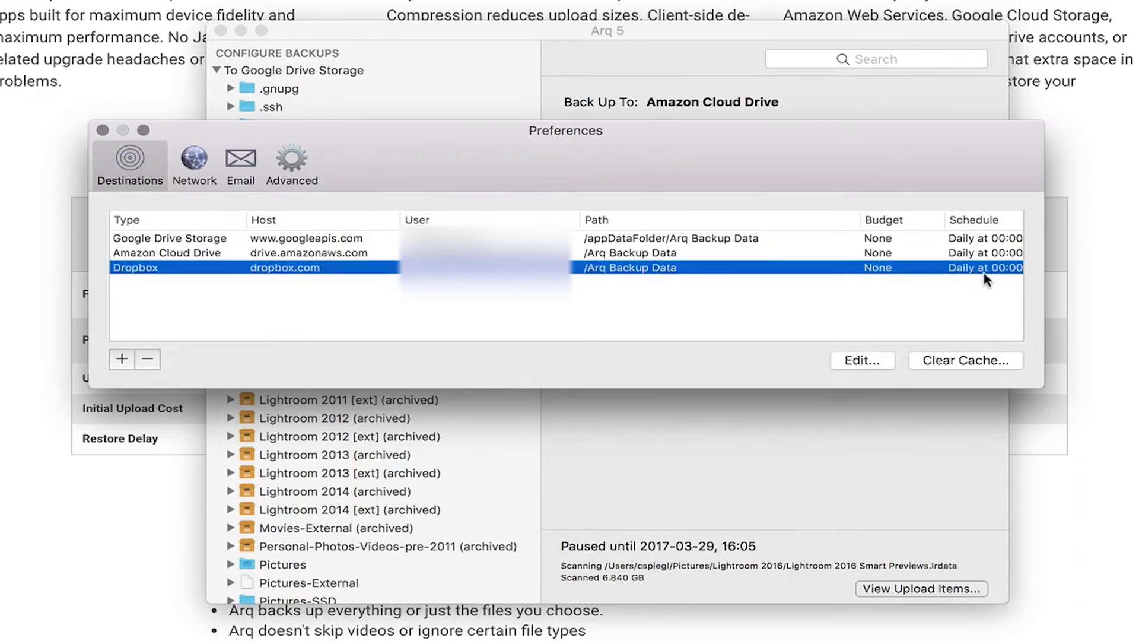
left_click(854, 361)
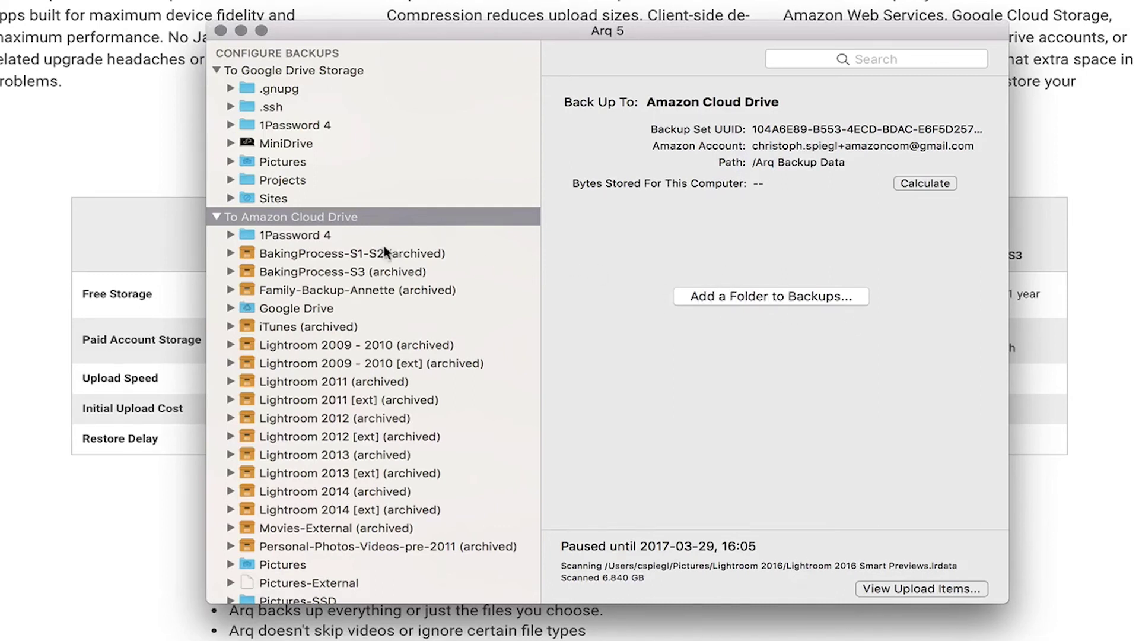
Select the Google Drive folder under To Amazon Cloud Drive and open its backup selections.
left_click(312, 303)
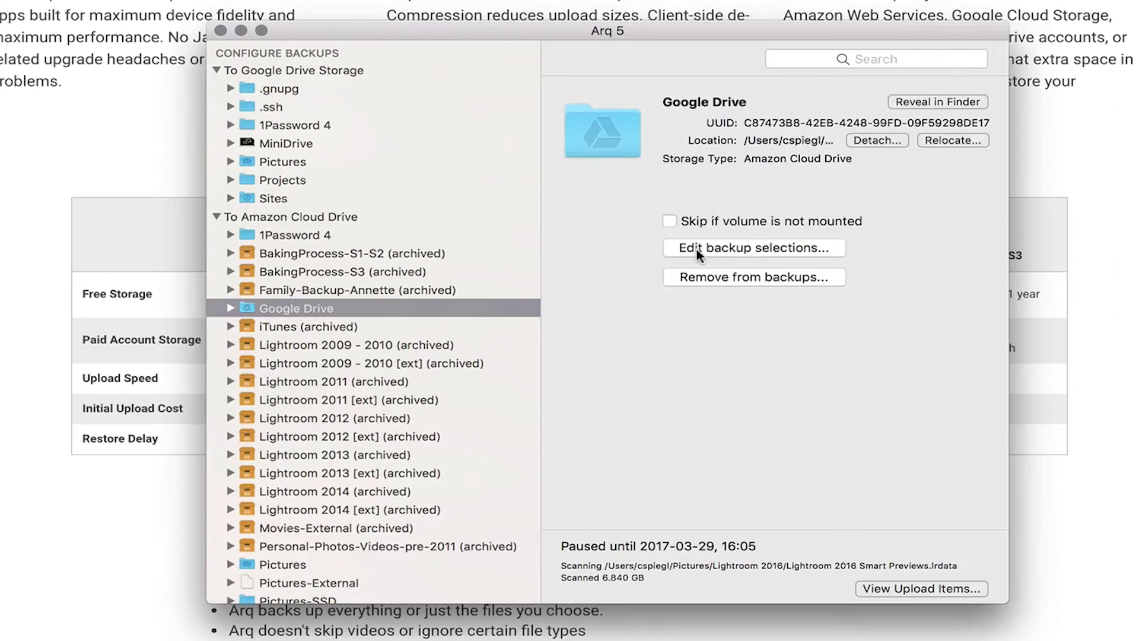
left_click(736, 249)
Expand Google Drive's snapshots and view the Mar 2, 14, 25 and 29, 2017 ones.
left_click(230, 308)
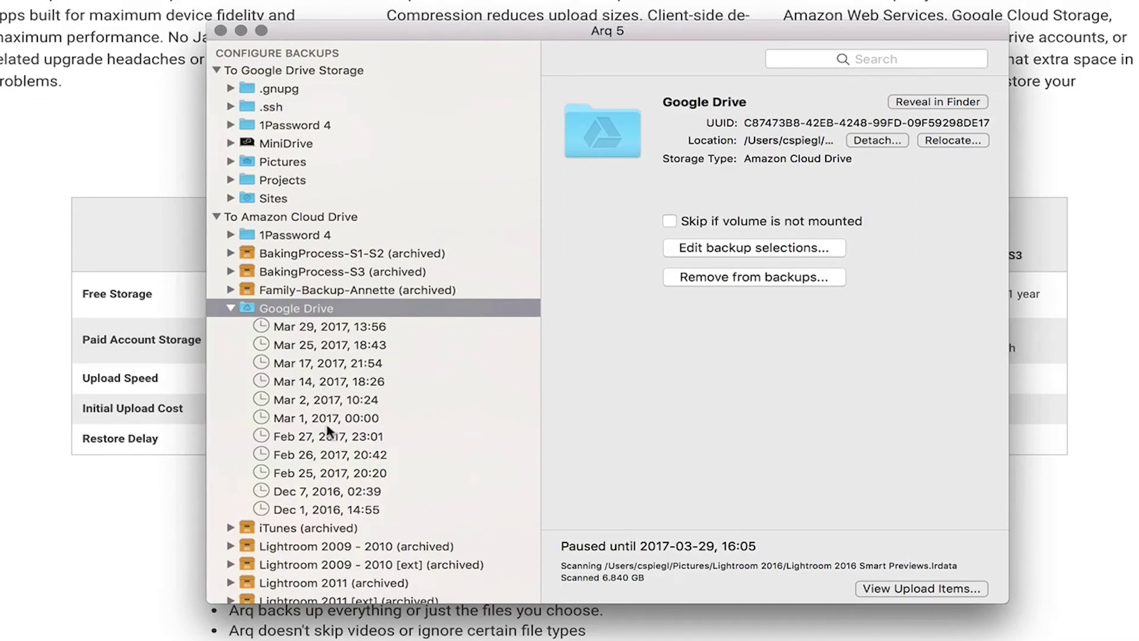
left_click(309, 400)
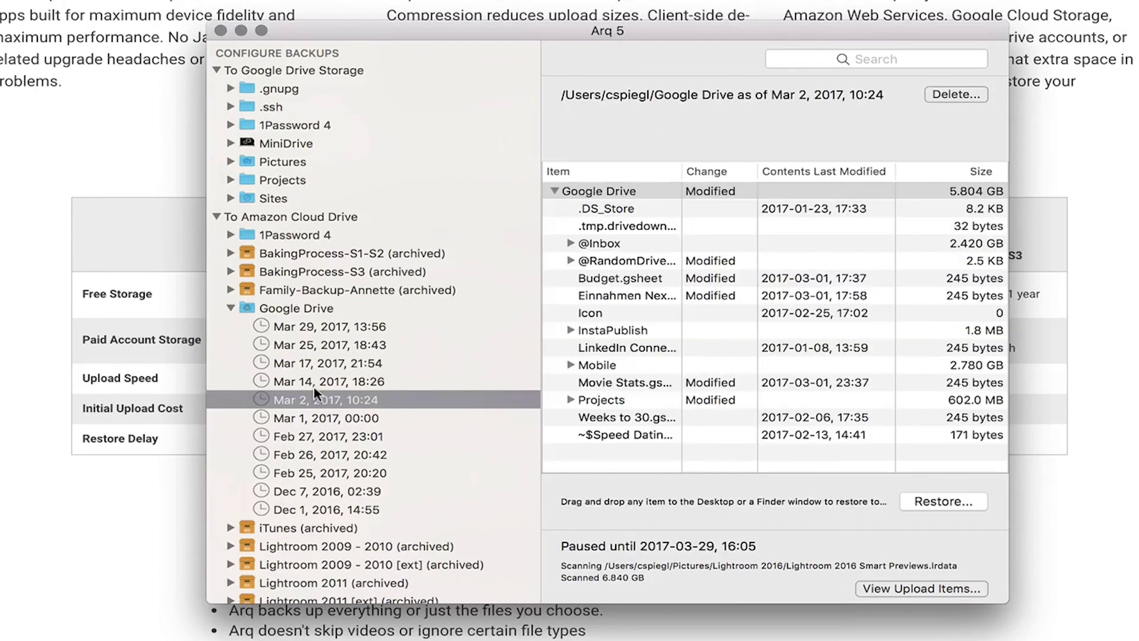
left_click(312, 381)
left_click(310, 352)
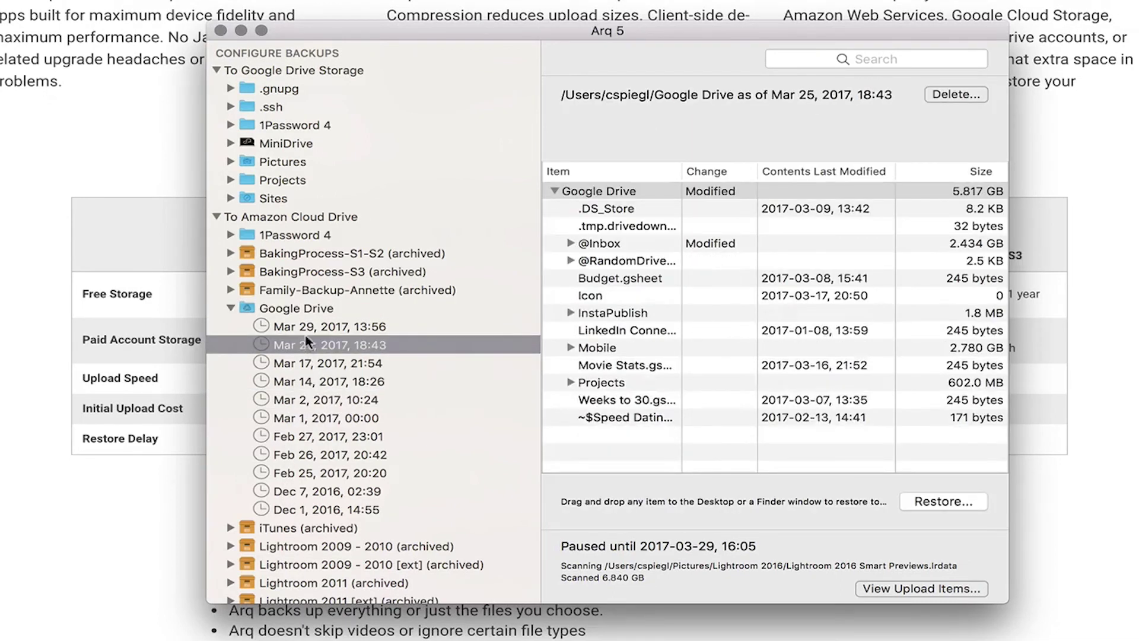
left_click(309, 330)
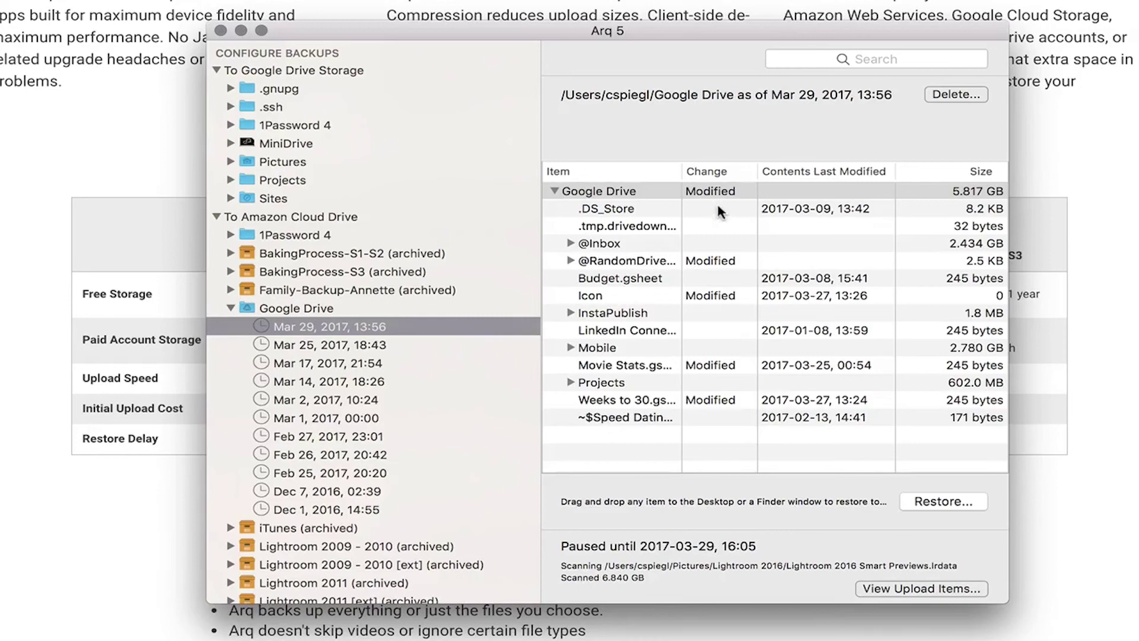